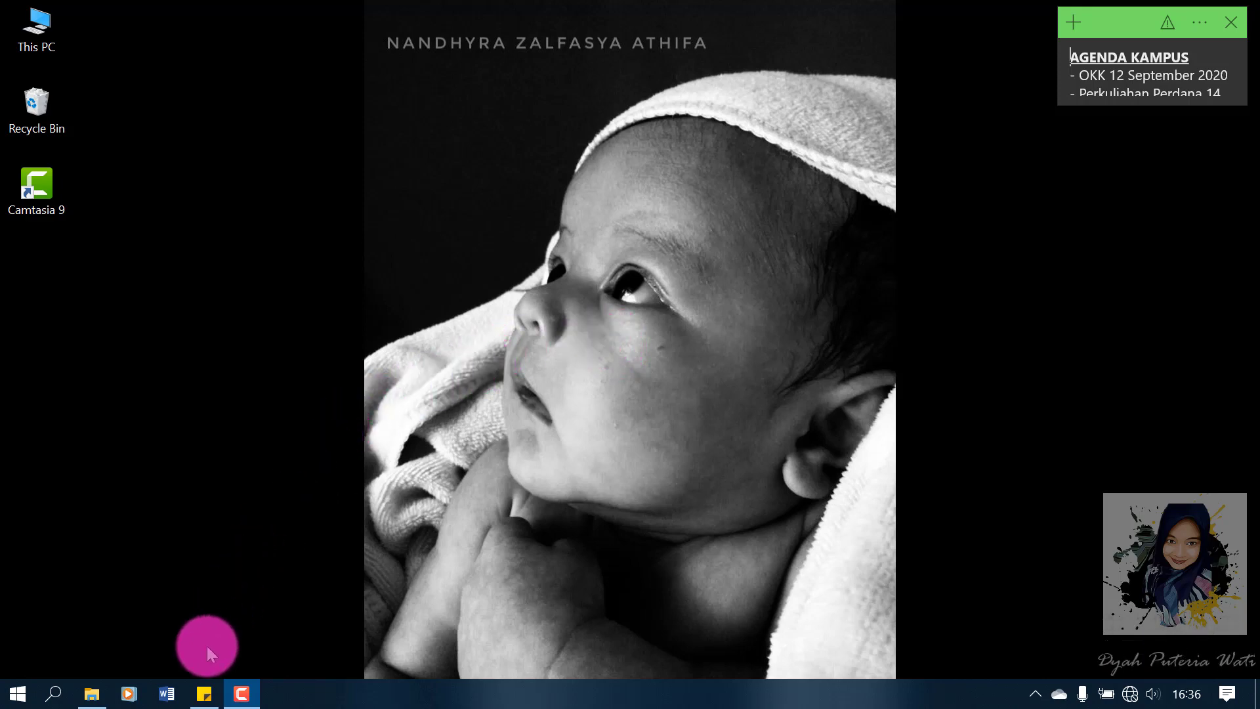
Launch Word from the taskbar and create a new blank document, Document1
left_click(169, 698)
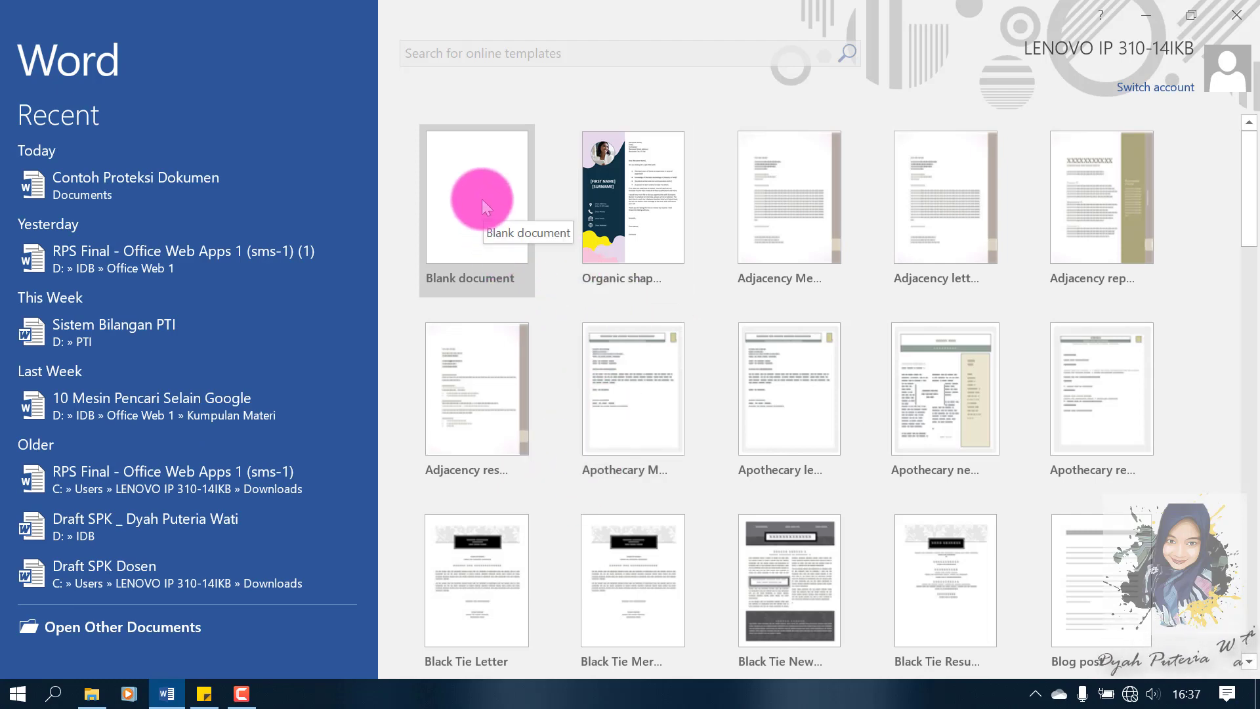
left_click(475, 214)
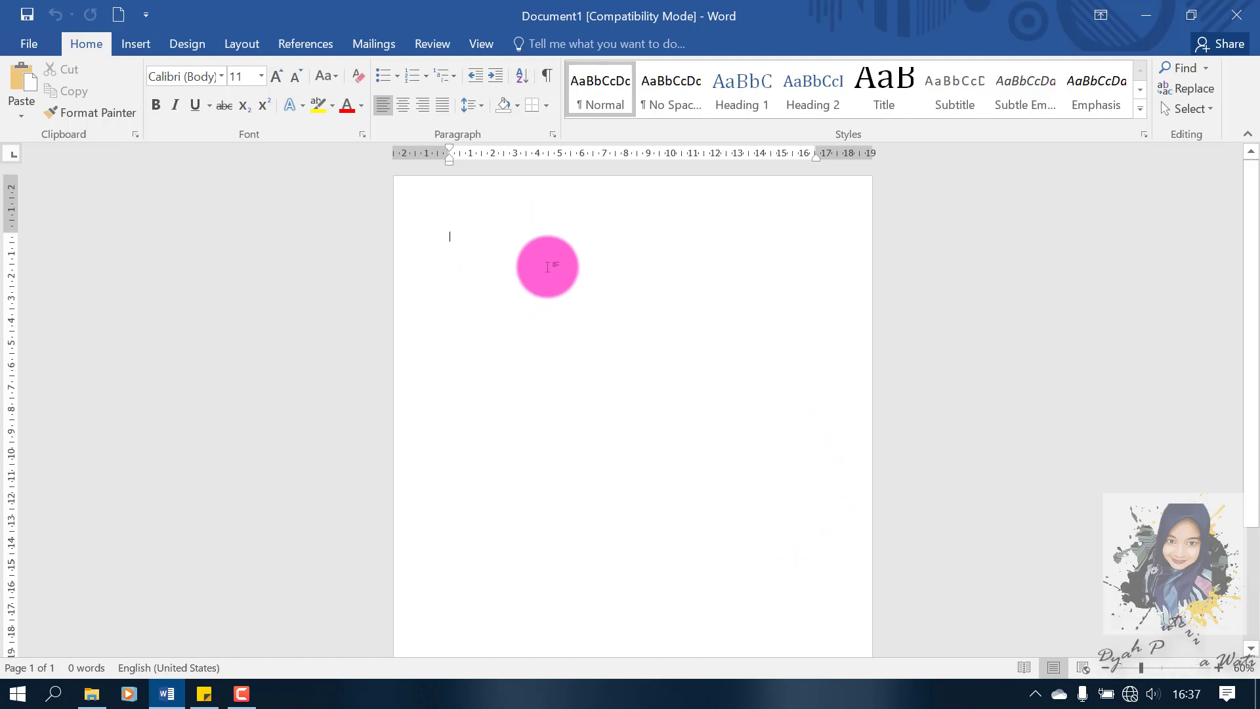
Type the title 'Contoh proteksi' on the first line of the page
type("co")
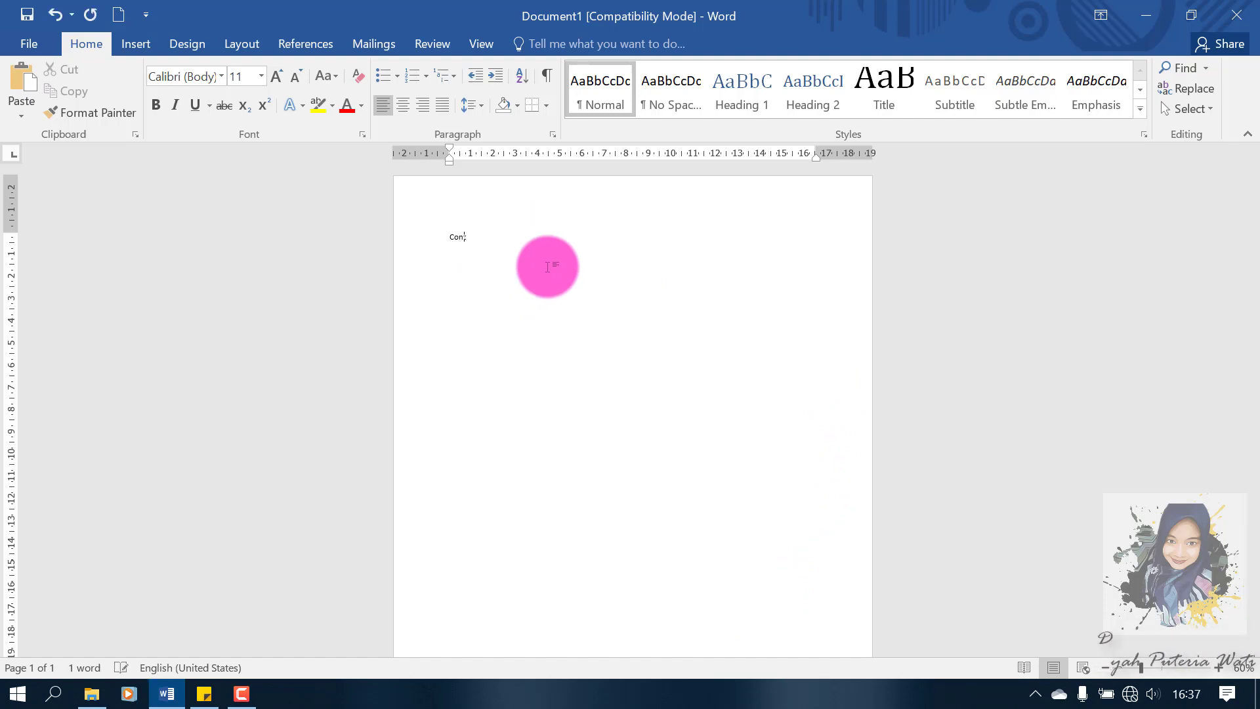
type("toh ")
type("proet")
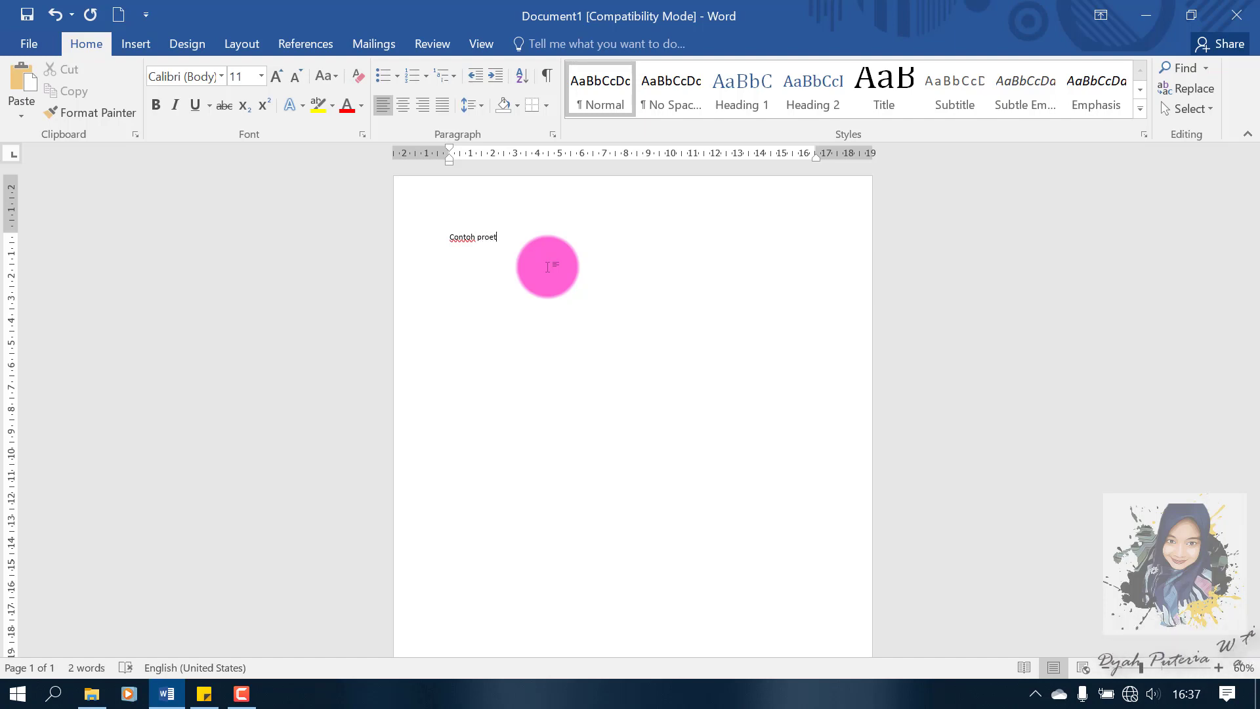
type("si")
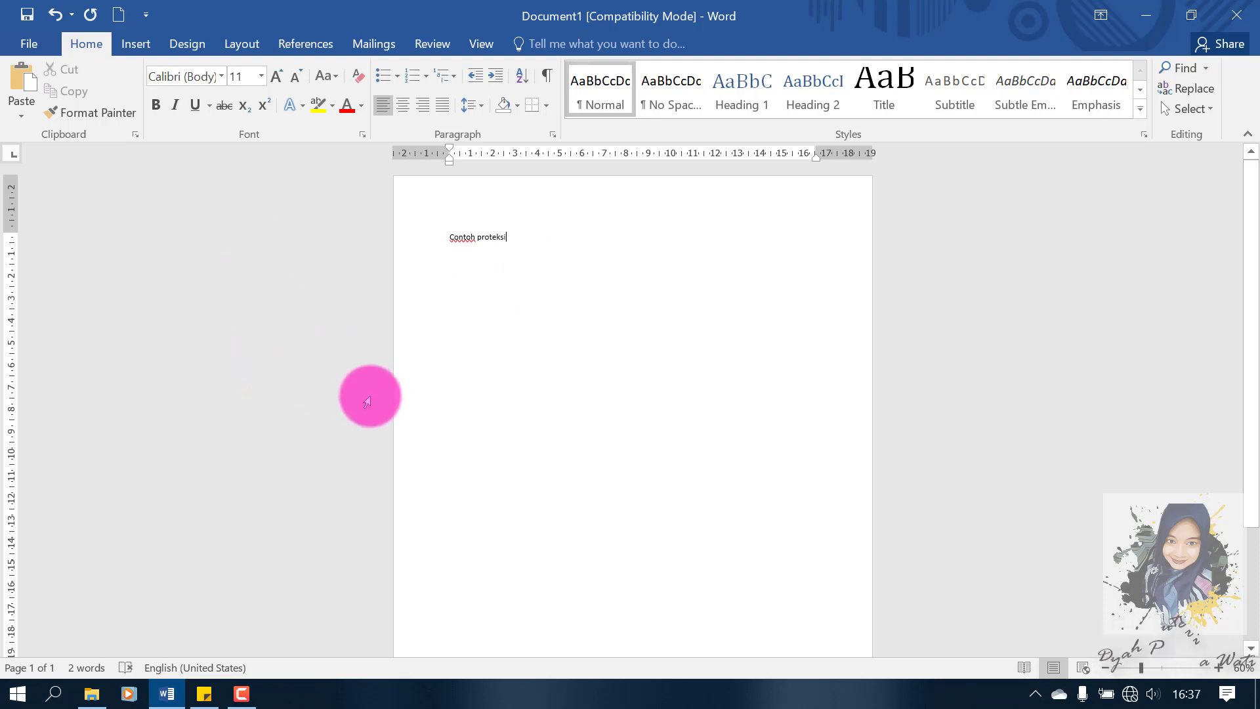
Bring up the Save As dialog through File > Save As > Browse
left_click(37, 46)
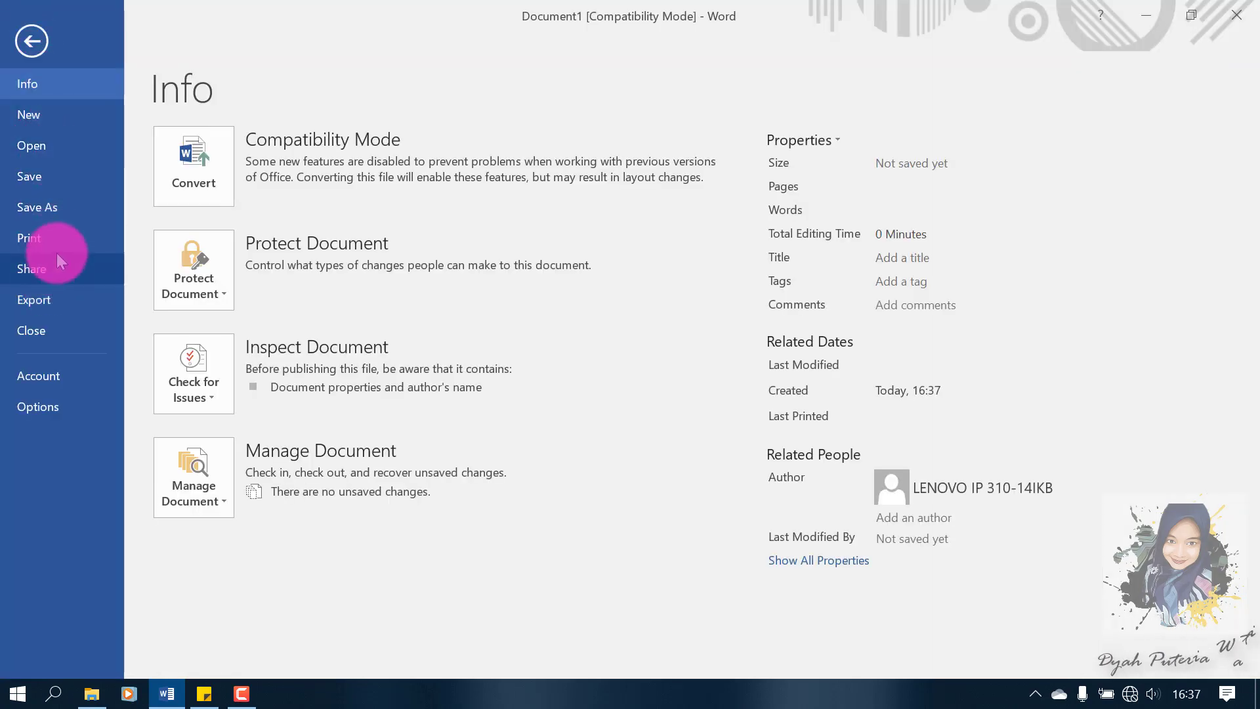
left_click(60, 207)
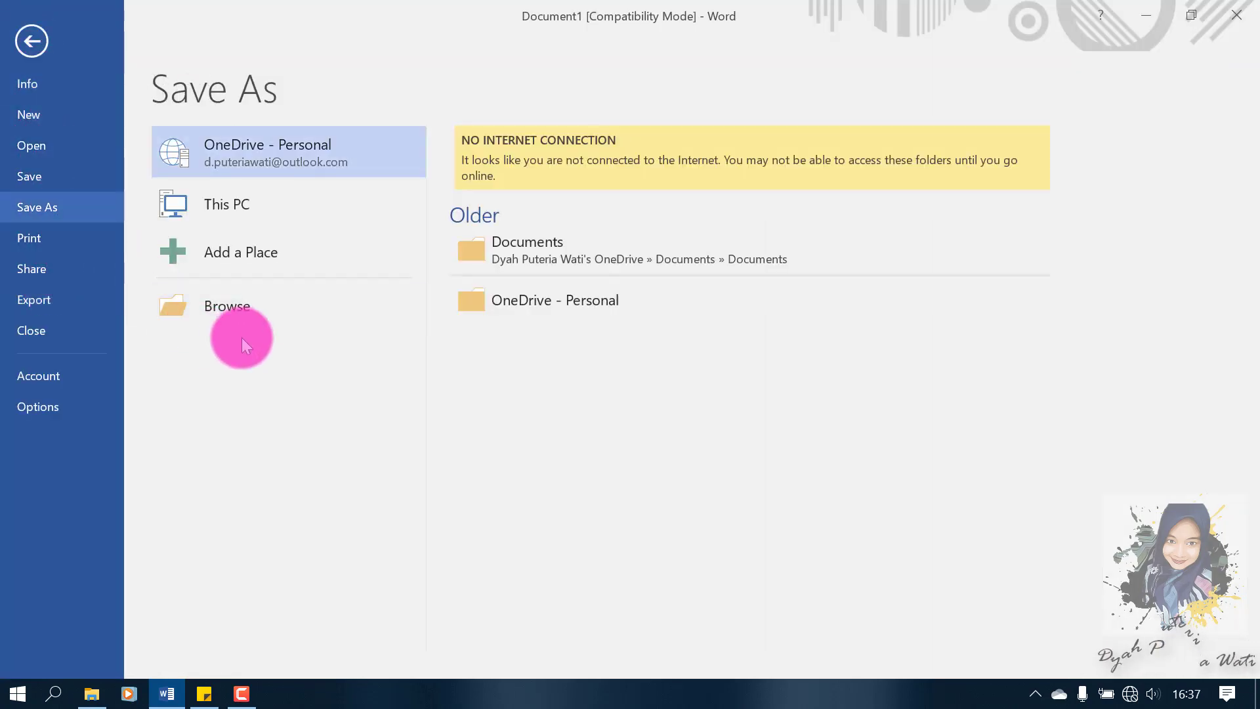
left_click(250, 309)
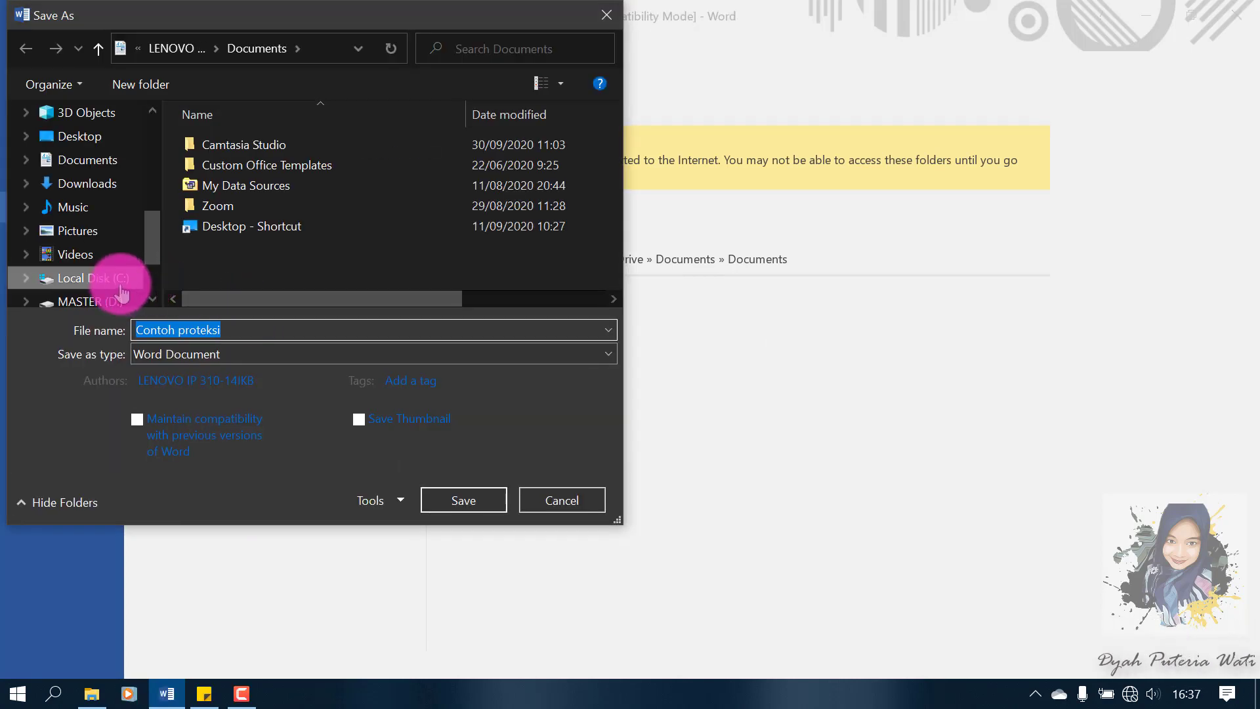
Choose the Documents folder and replace the Authors field with a new author name
left_click(115, 160)
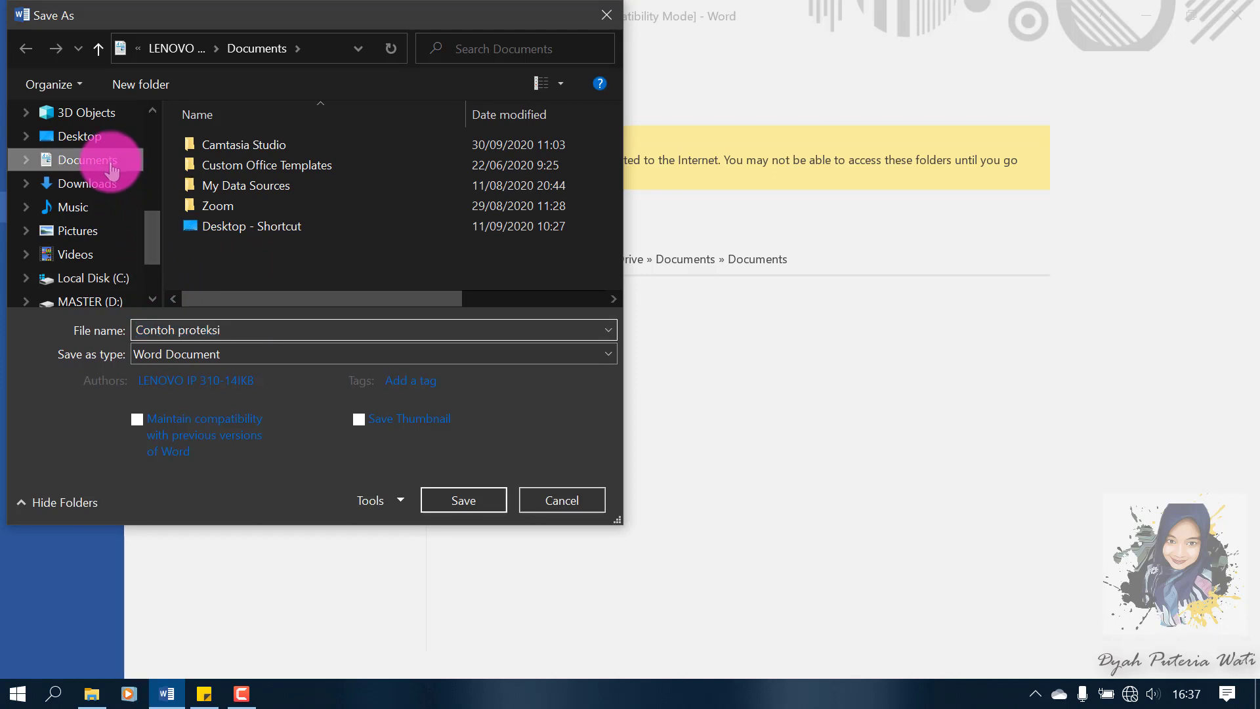
left_click(257, 380)
left_click_drag(262, 379, 169, 366)
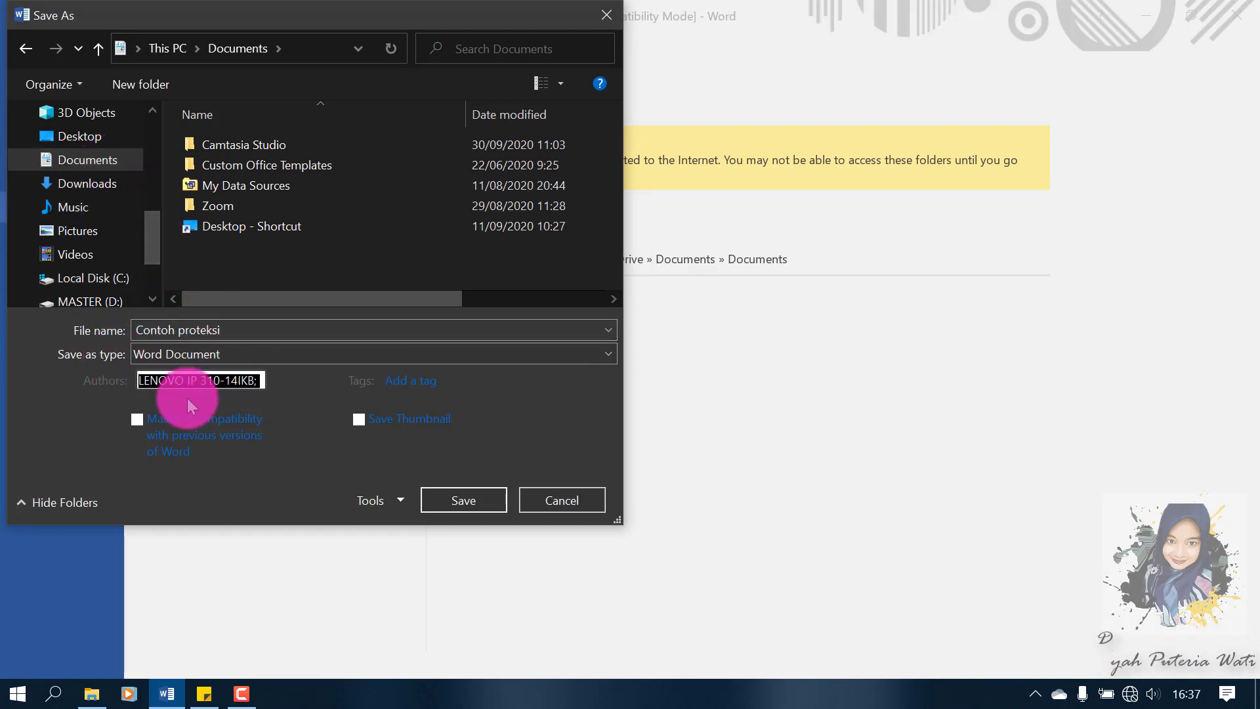
key("BackSpace")
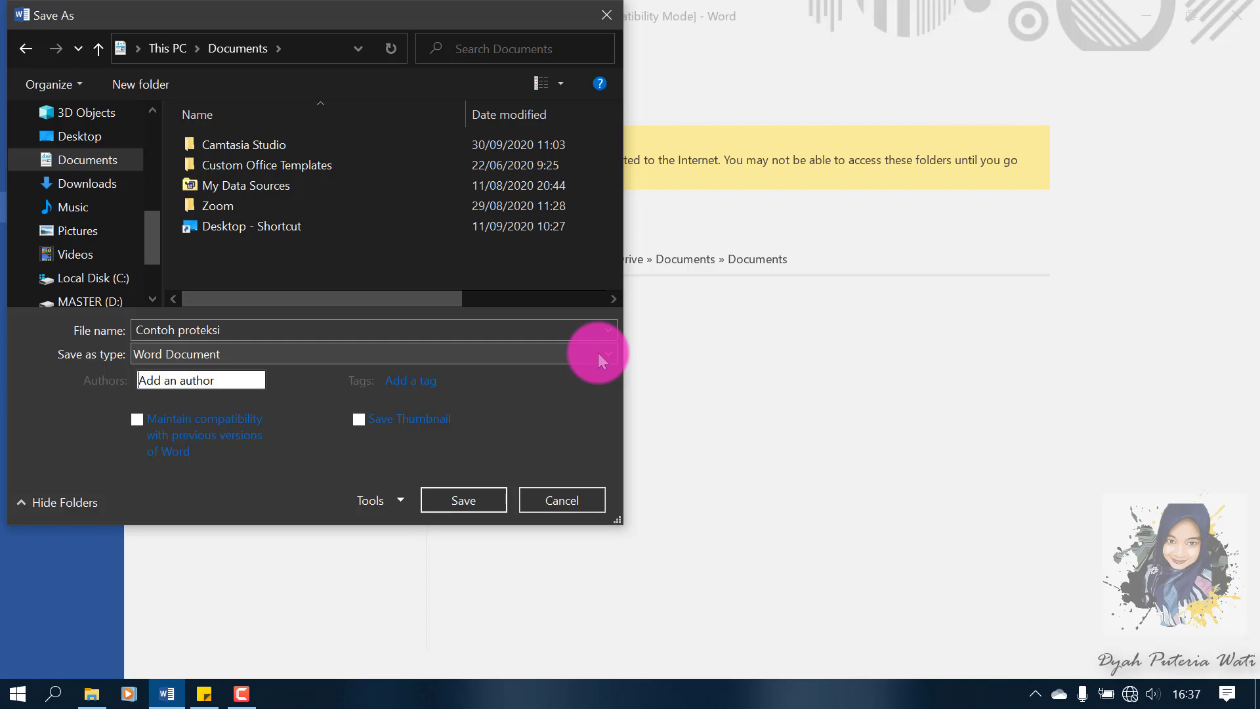
type("Dyah")
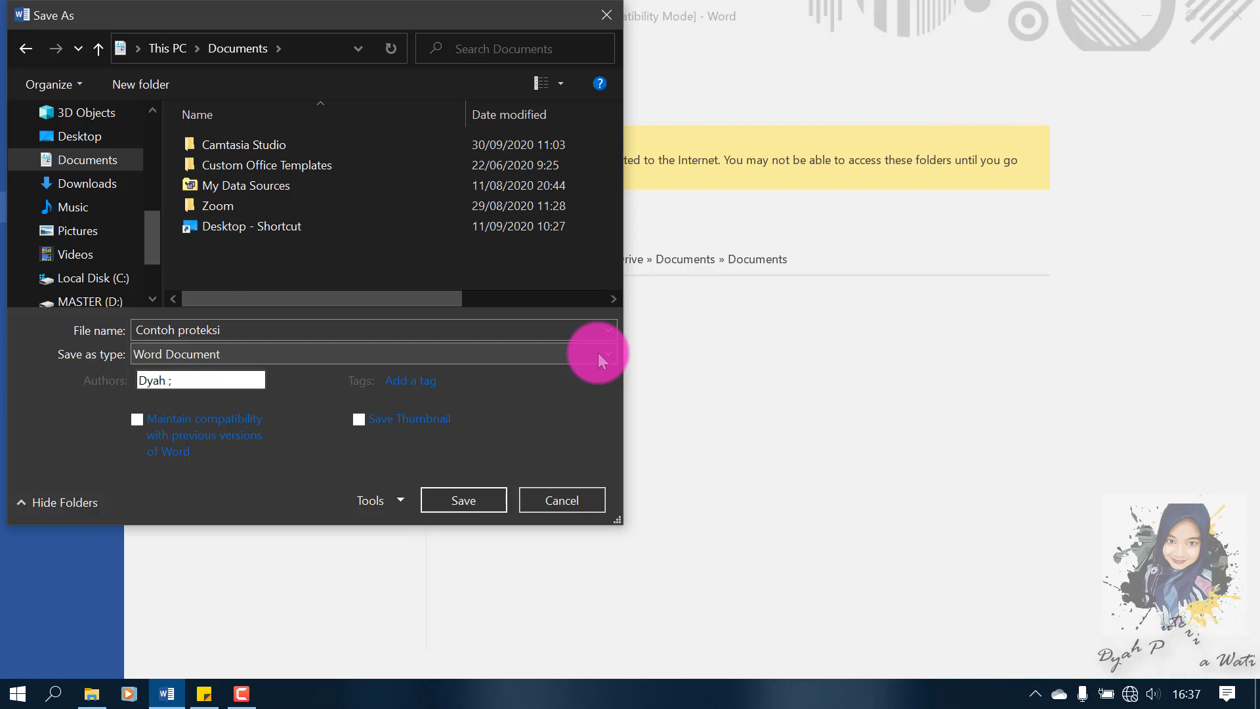
type("Puter")
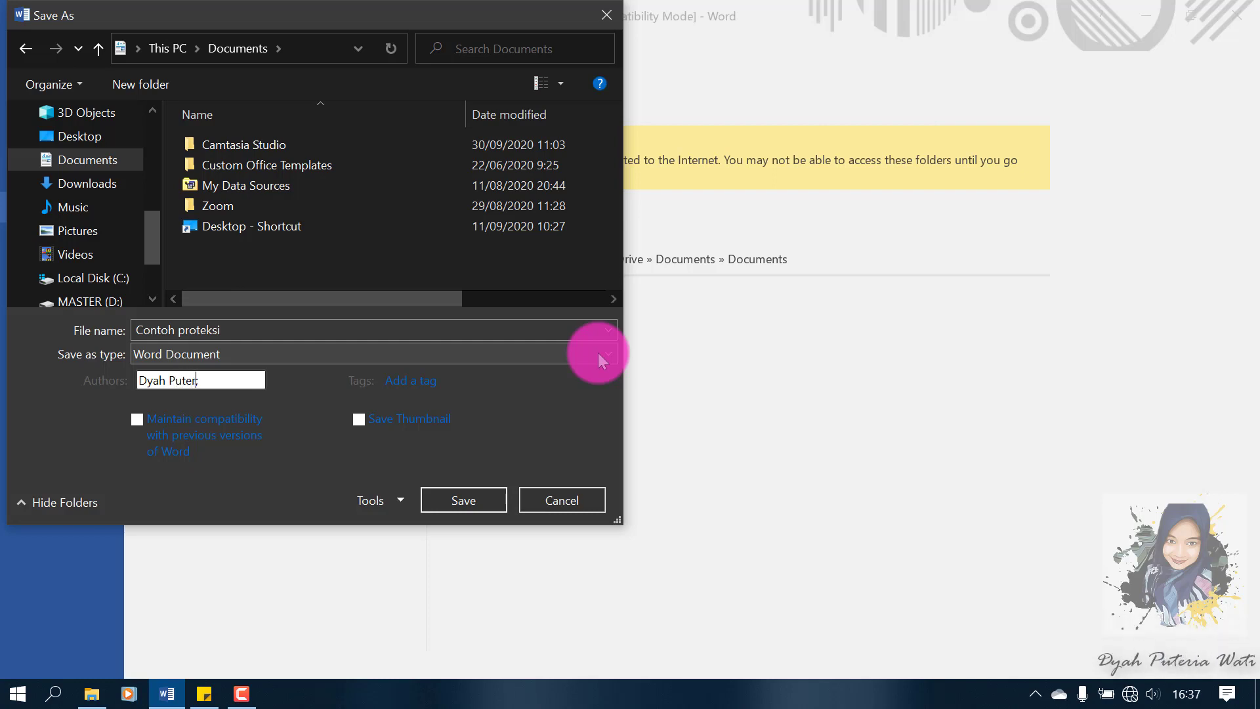
type("Wati")
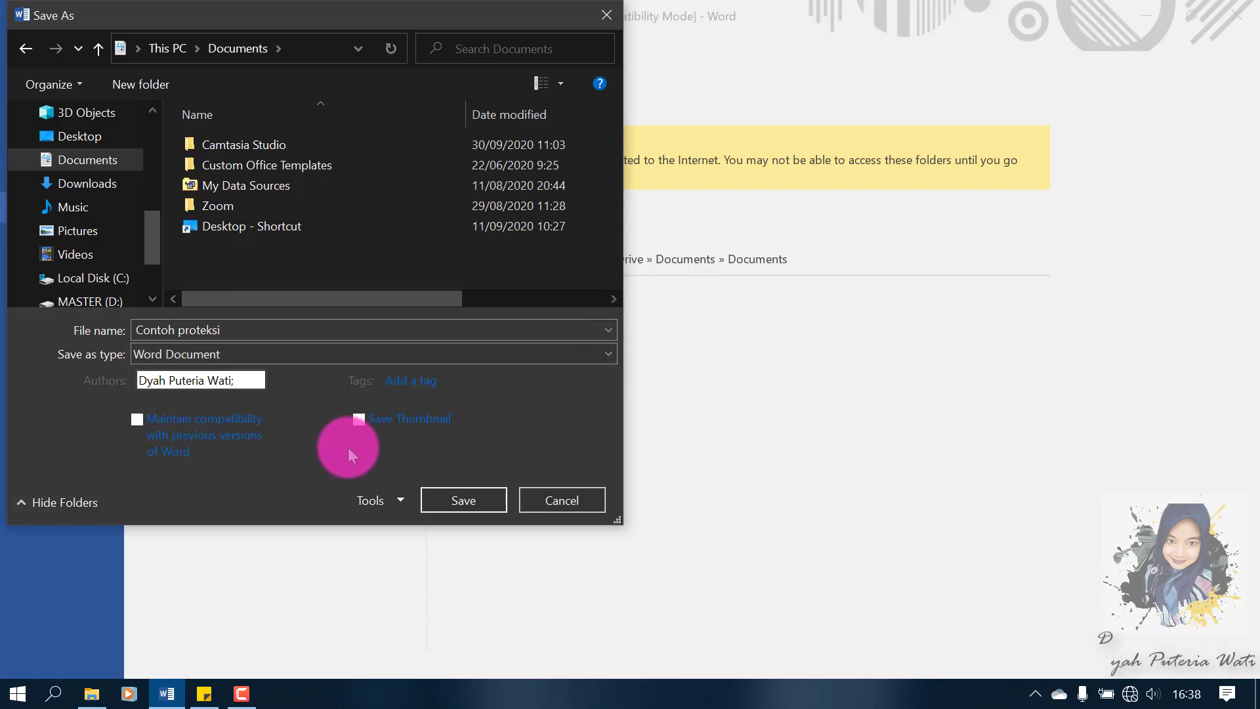
type(";")
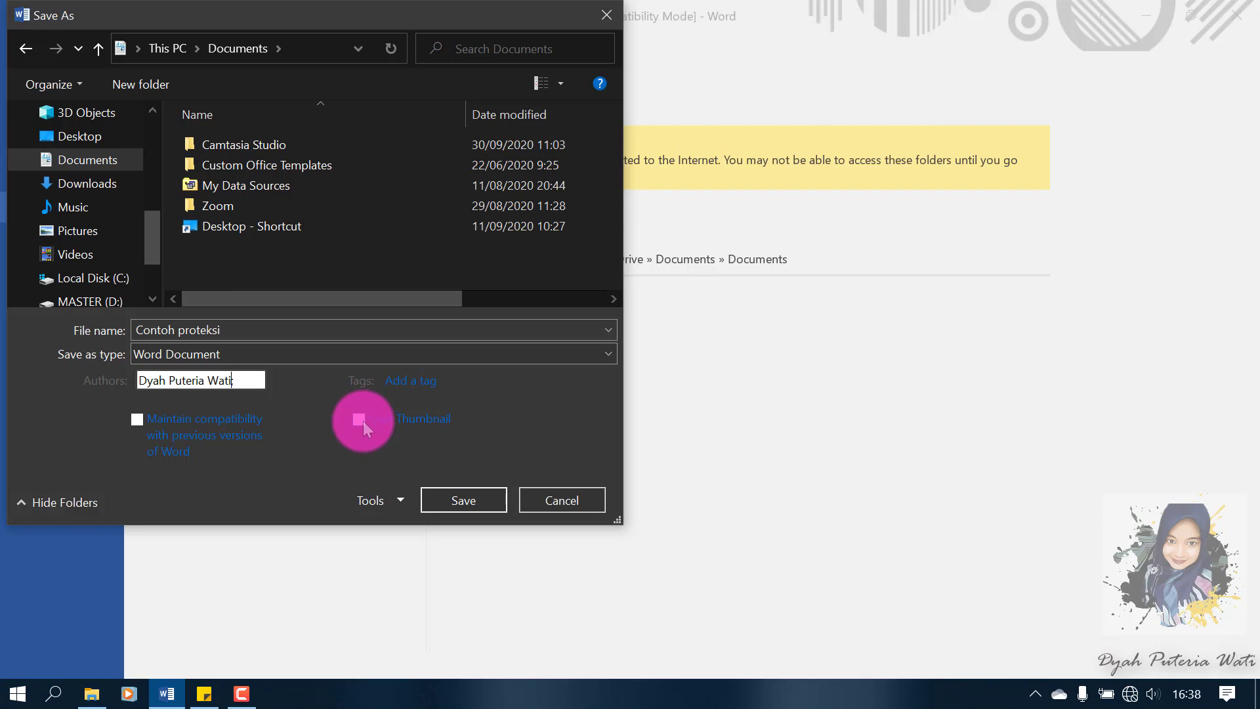
key("Tab")
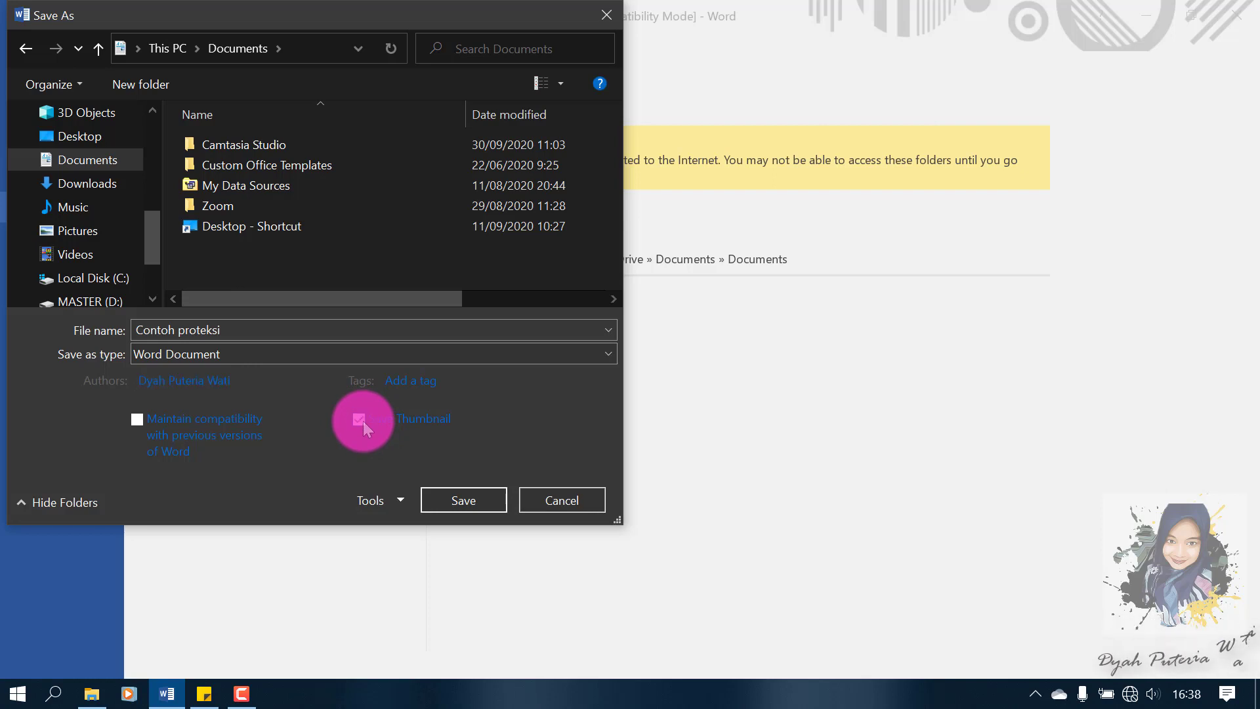
Switch off compatibility with previous Word versions
left_click(149, 433)
left_click(148, 428)
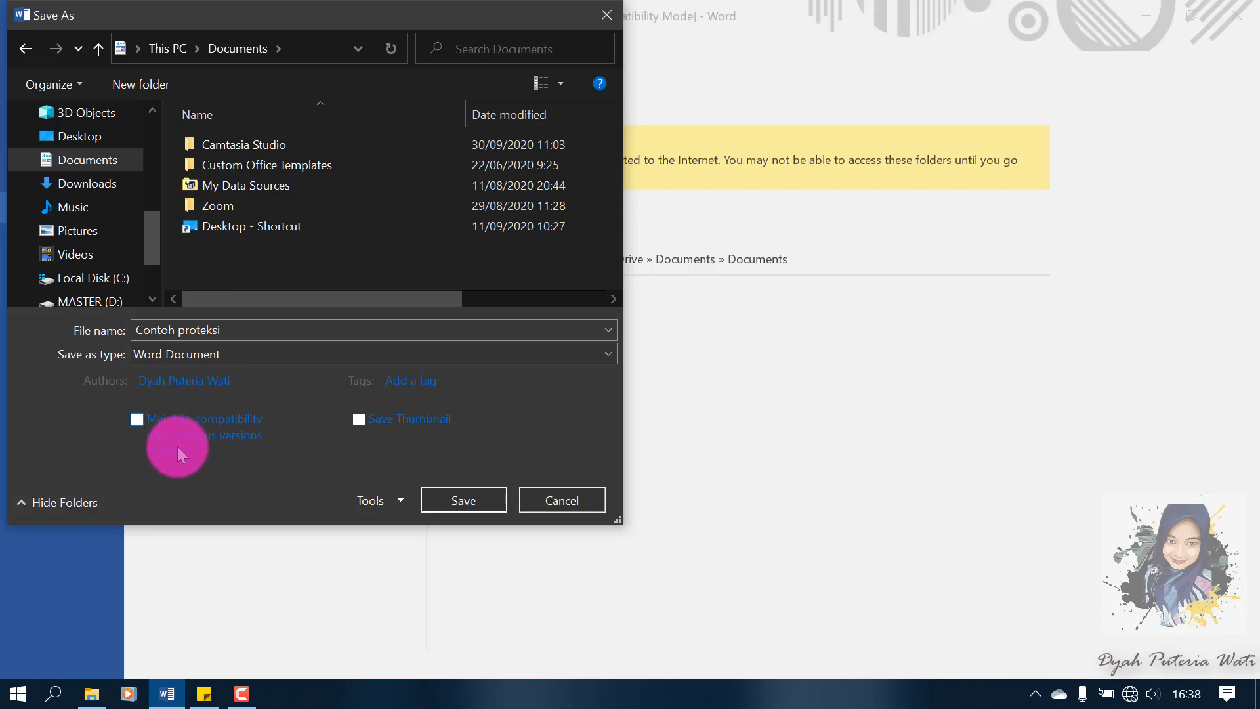
left_click(138, 420)
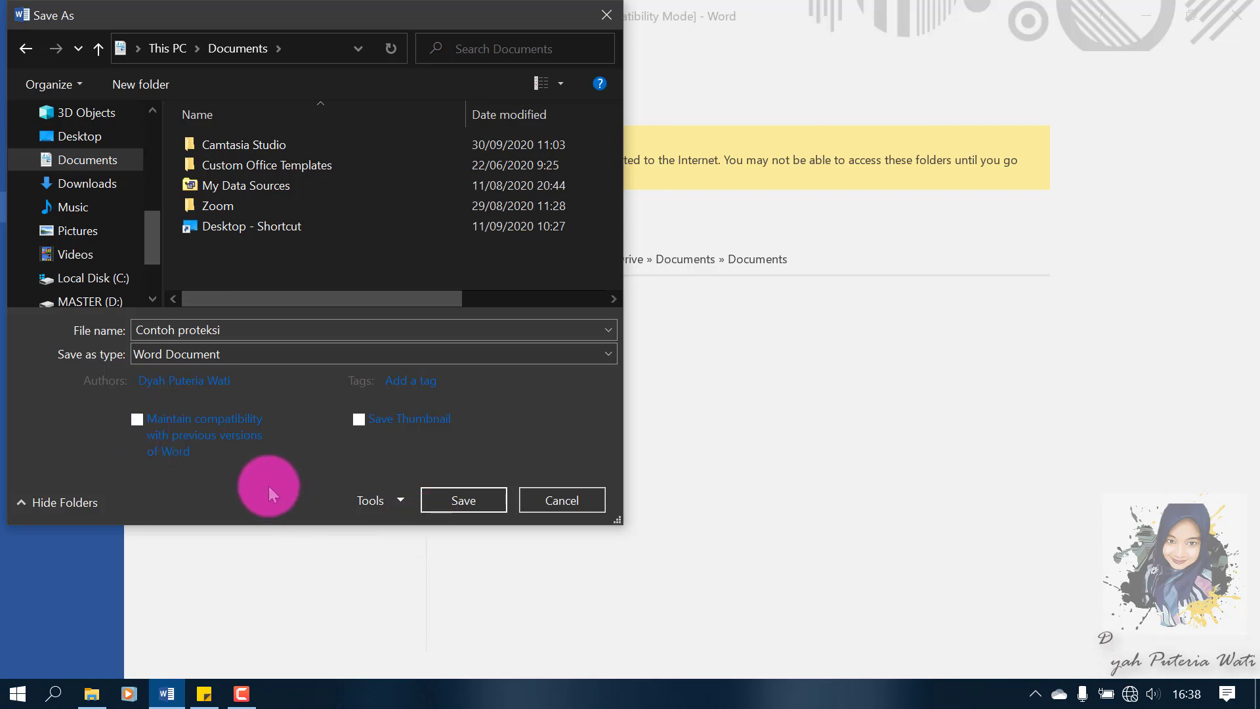
In General Options, set a password to open and tick Read-only recommended
left_click(397, 498)
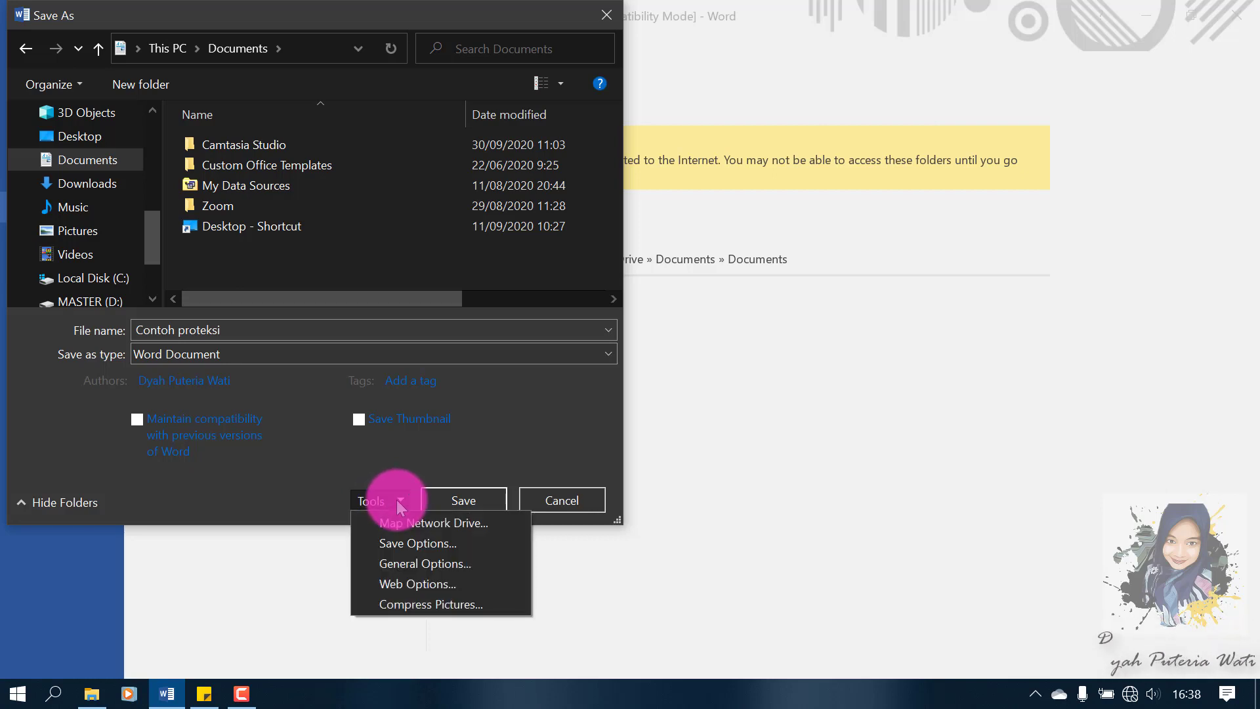
left_click(412, 561)
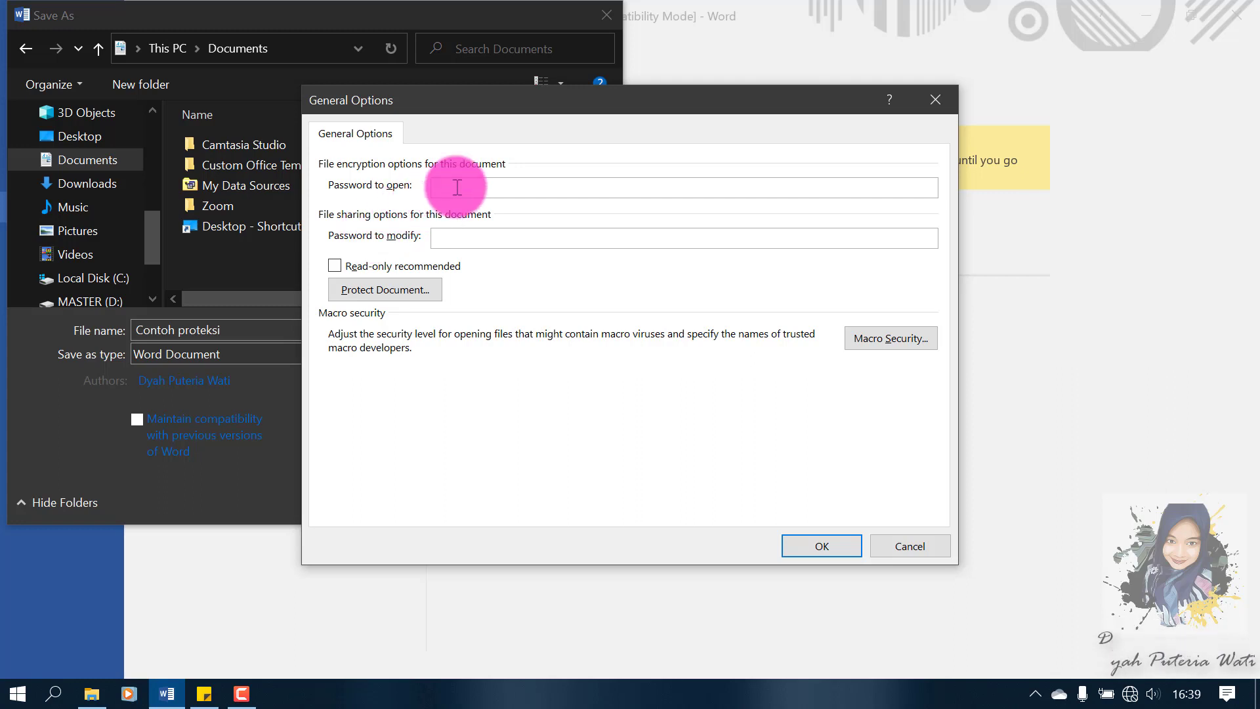
type("1")
type("1")
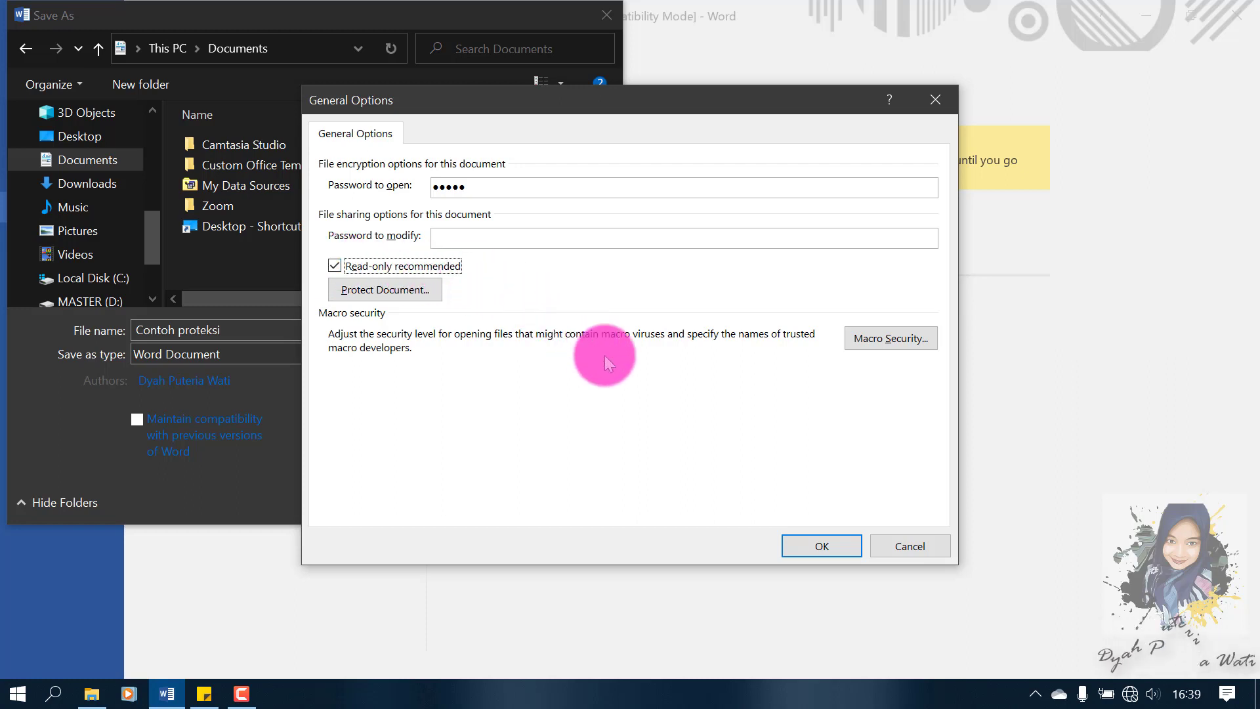
left_click(821, 544)
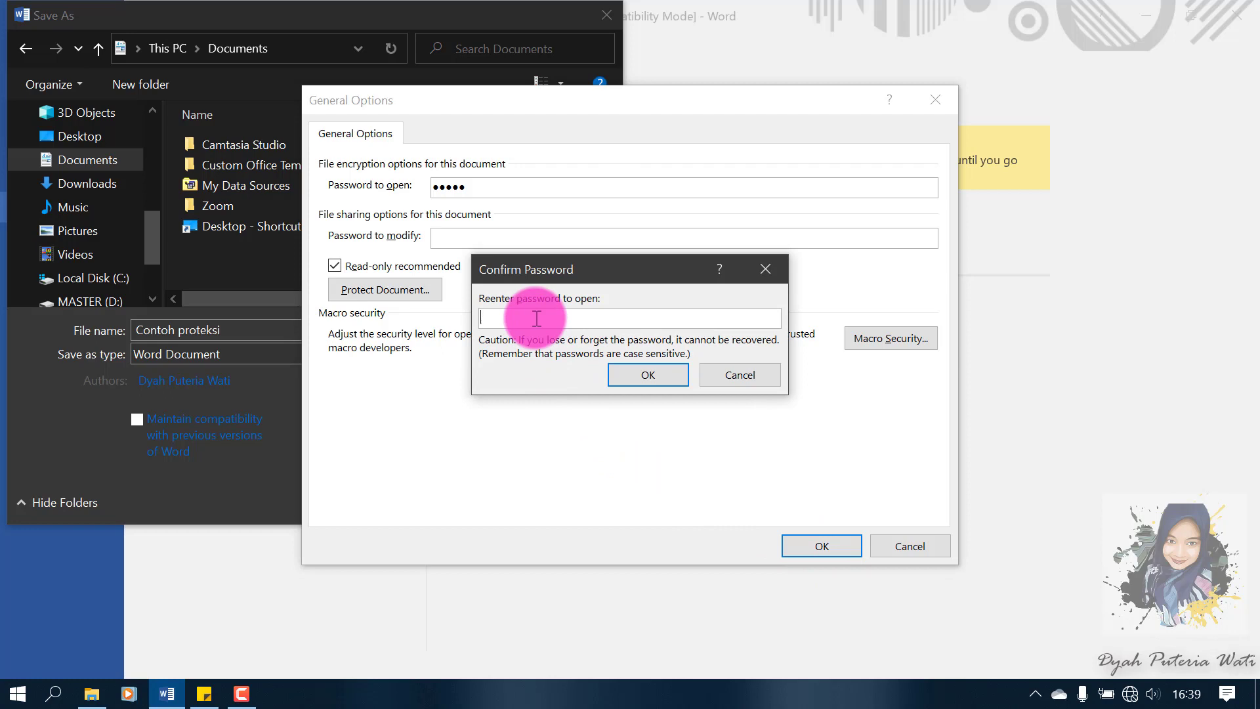
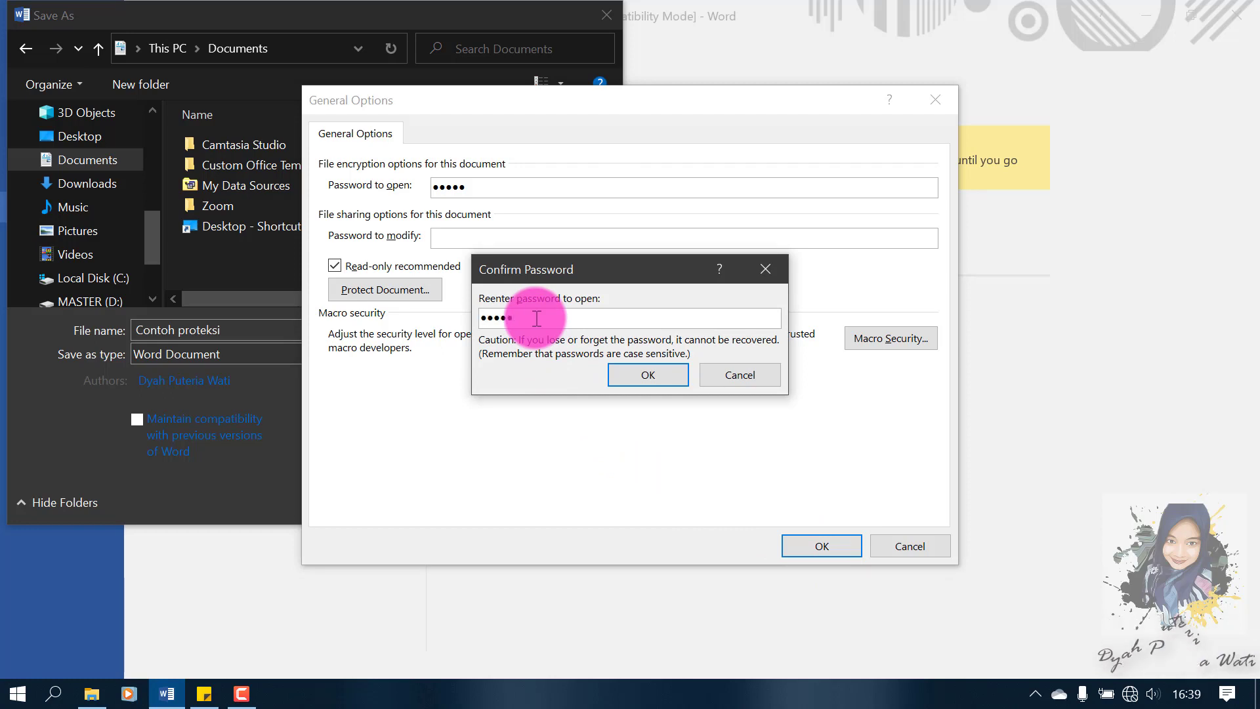
Re-enter the open password to confirm it and save the protected document
left_click(632, 373)
key("Return")
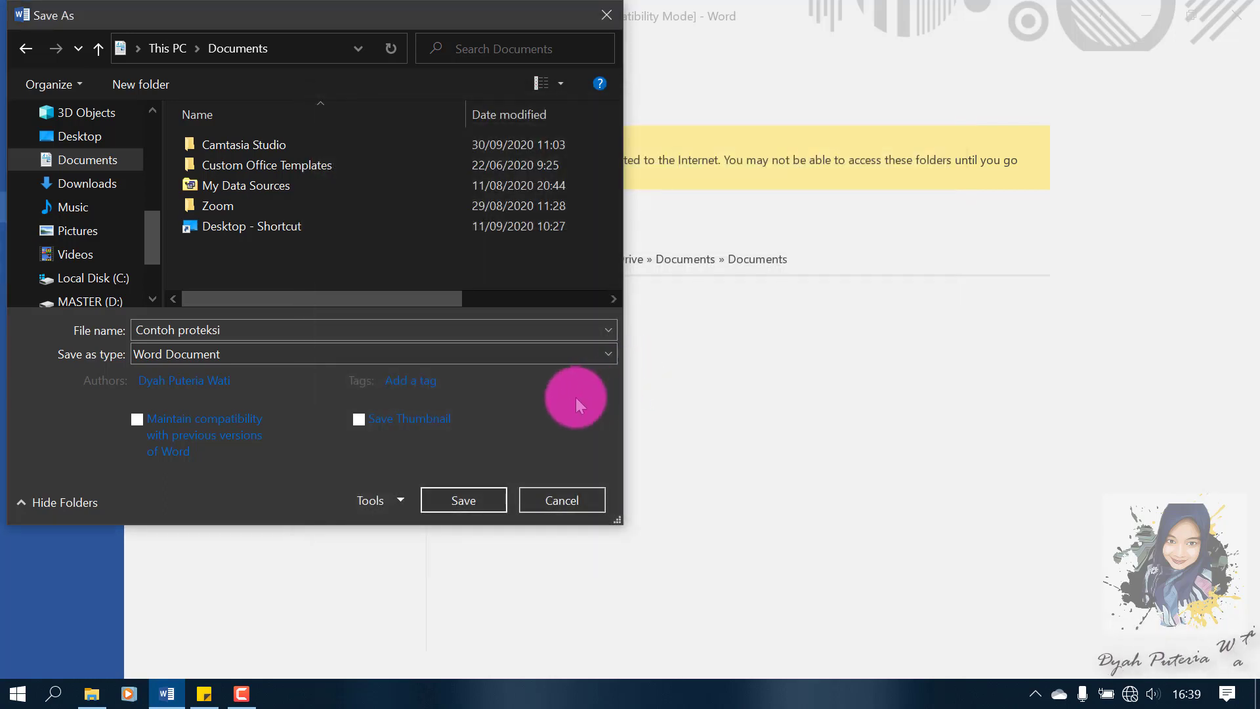
left_click(468, 502)
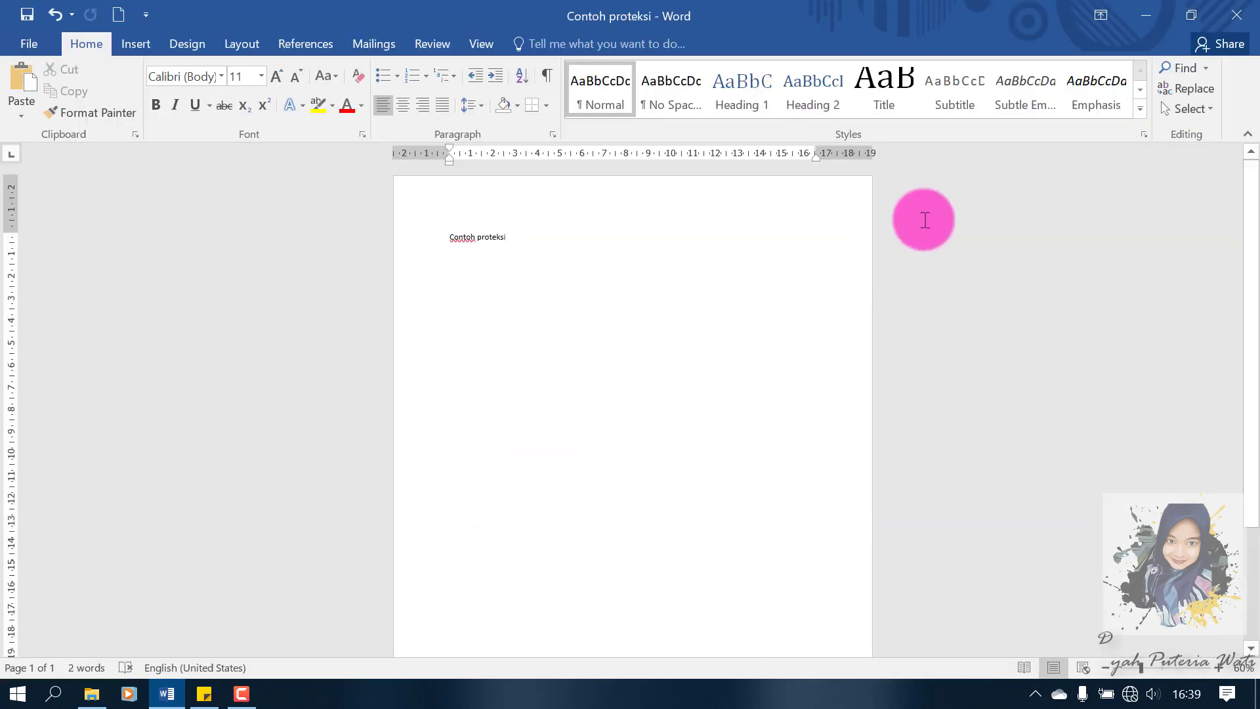
Close Word, then reopen Contoh proteksi from the Documents folder in File Explorer
left_click(1237, 18)
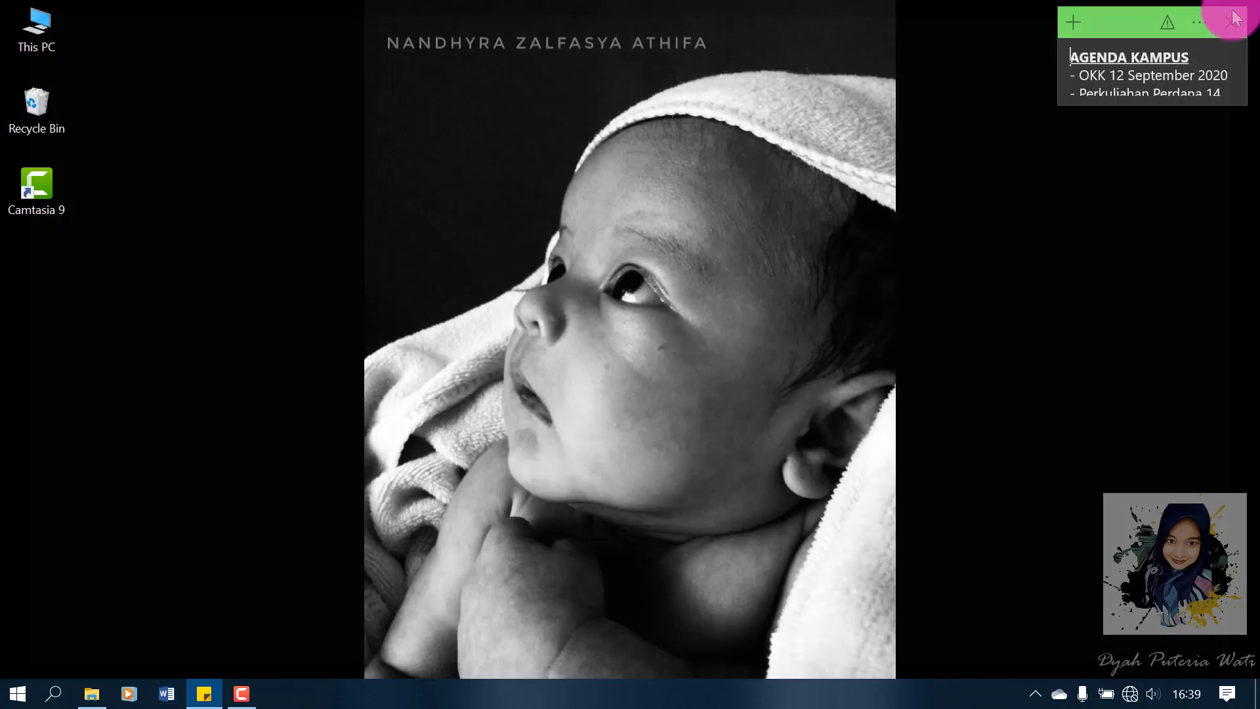
left_click(92, 694)
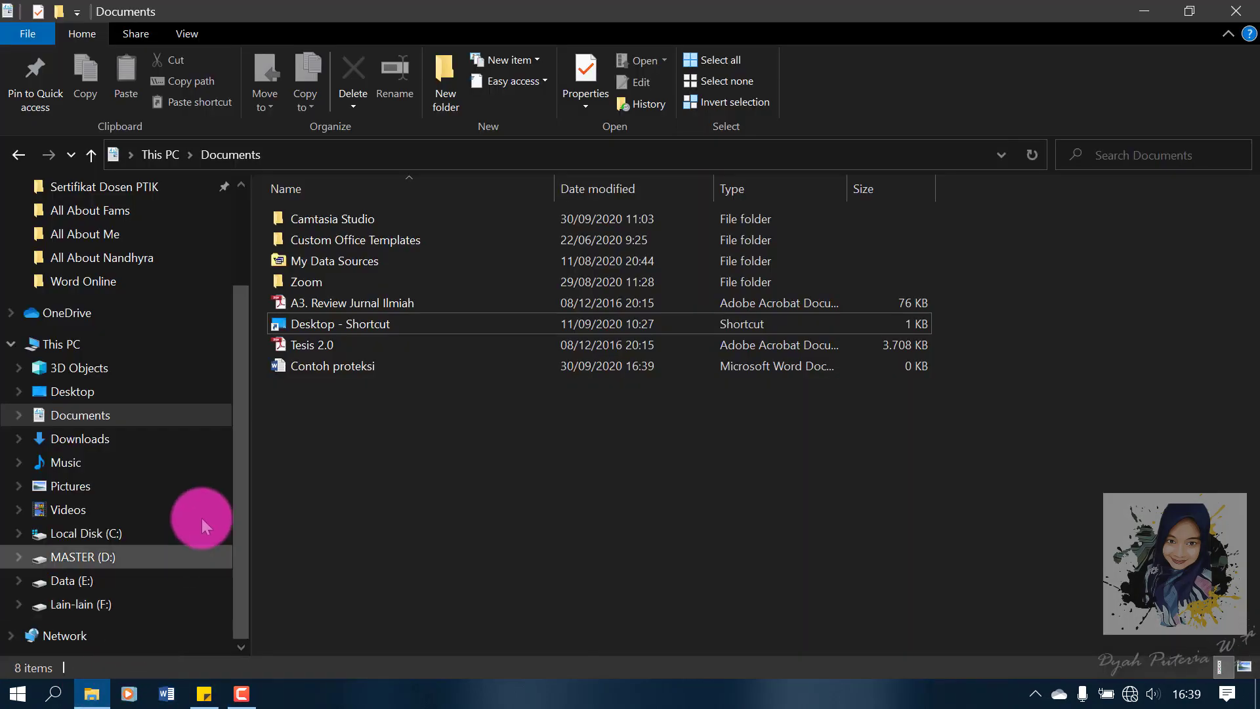
left_click(387, 366)
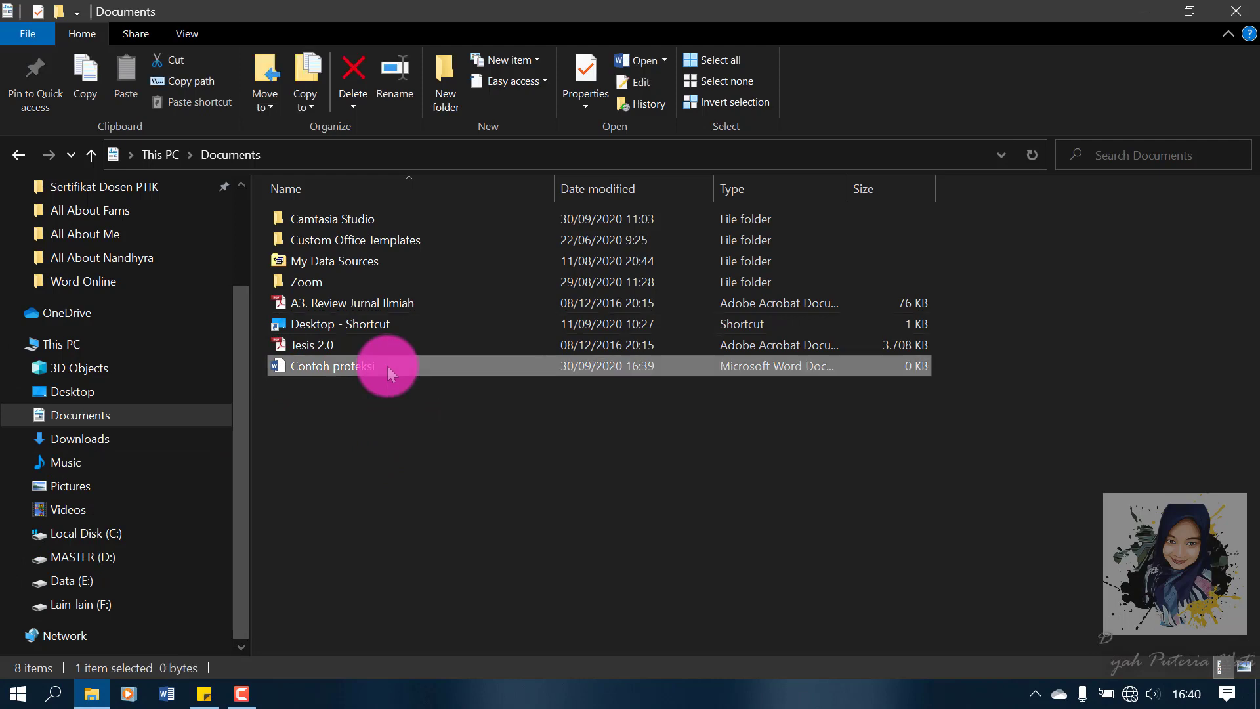
double_click(387, 365)
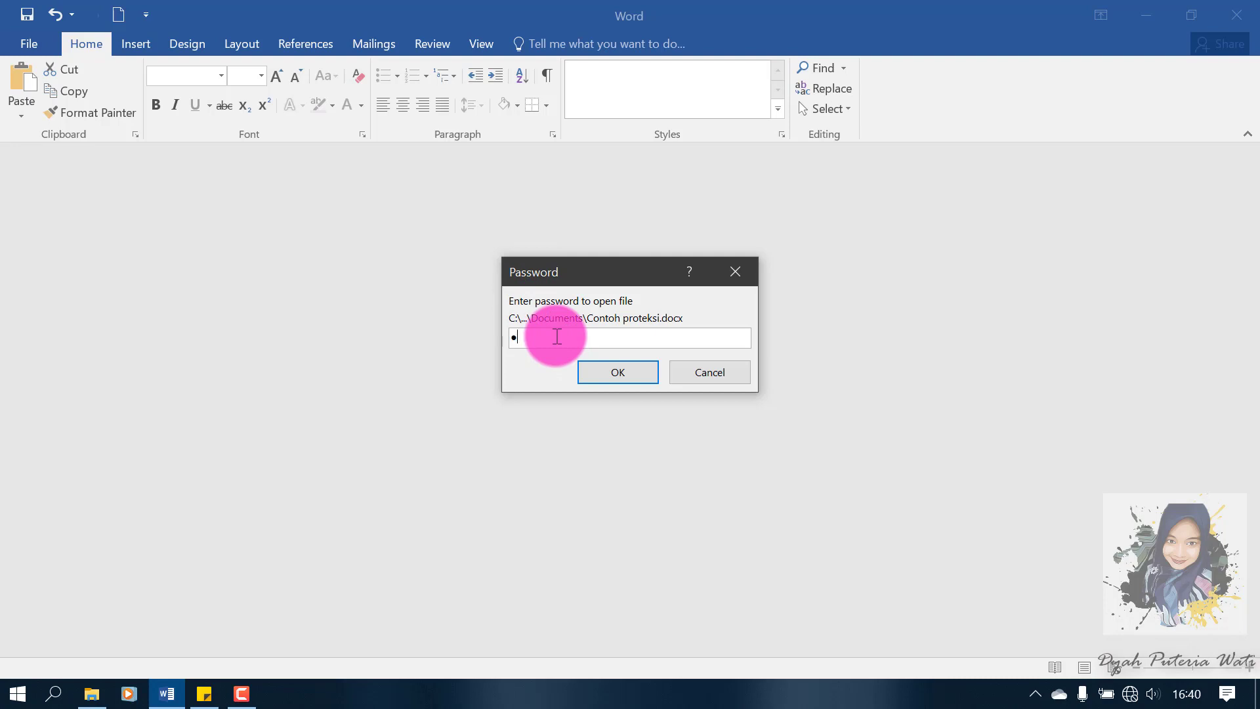
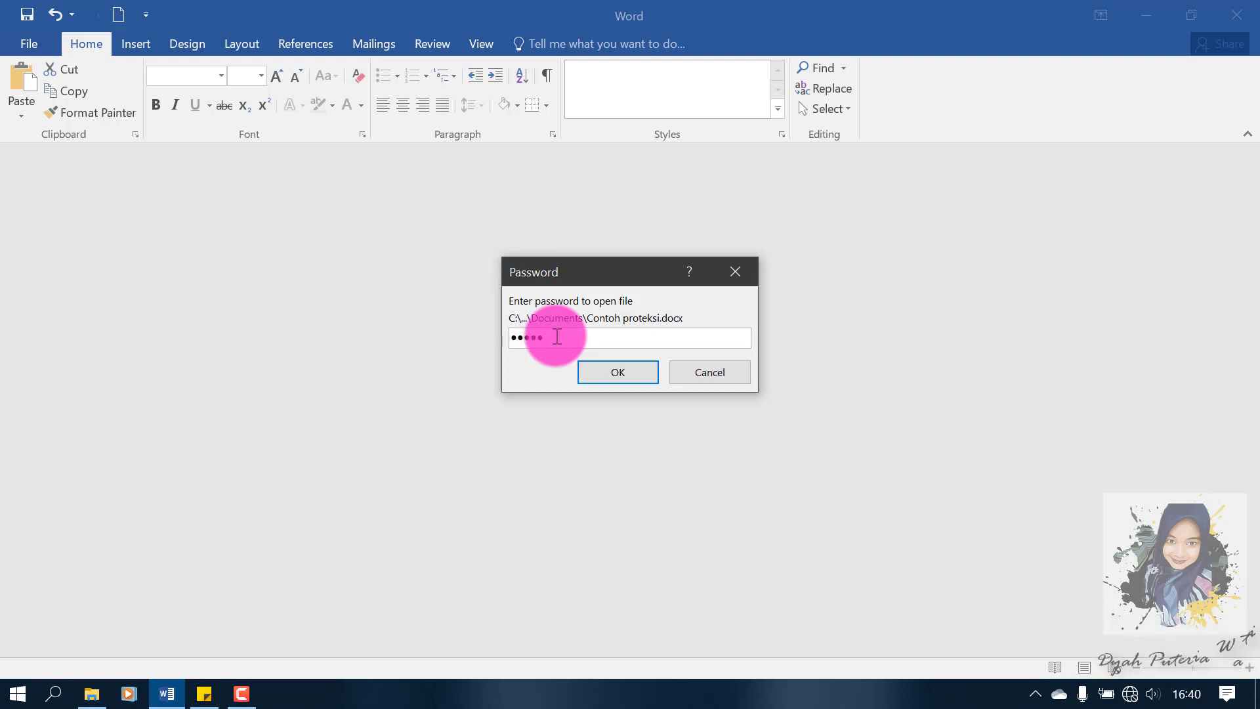
Enter the open password for Contoh proteksi and submit it
left_click(606, 375)
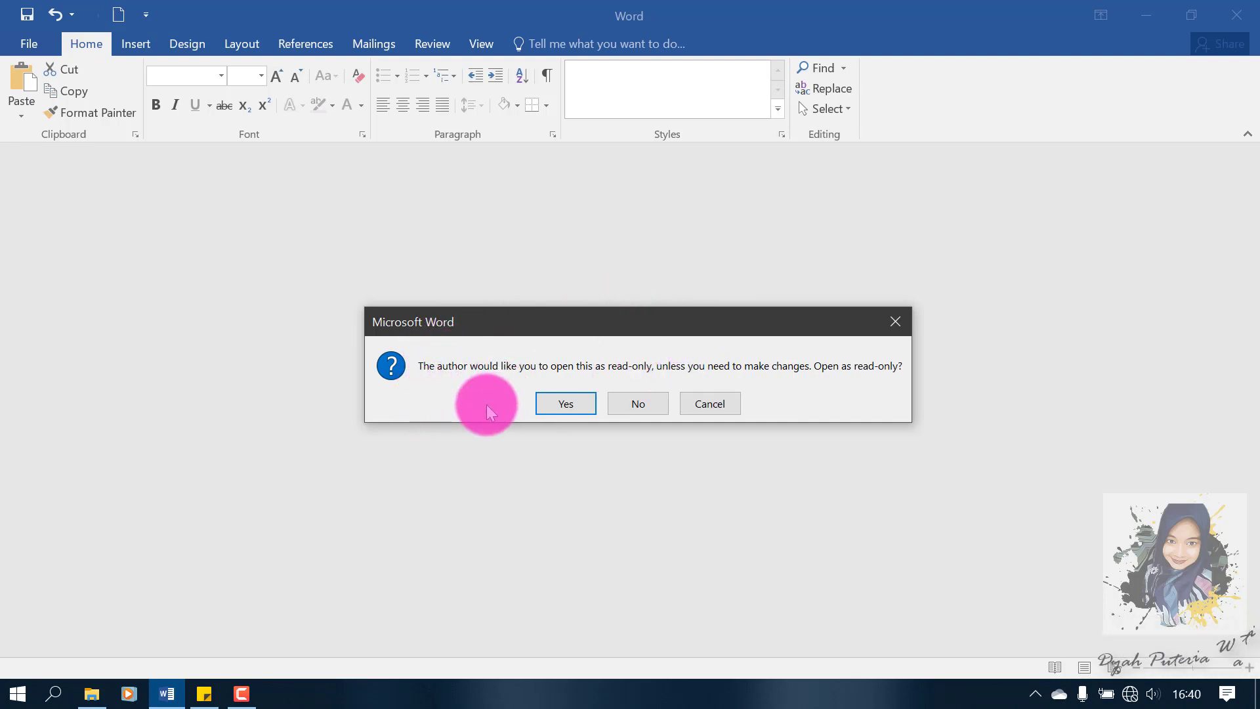
Accept opening read-only, then select and deselect the title 'Contoh proteksi' twice
left_click(573, 404)
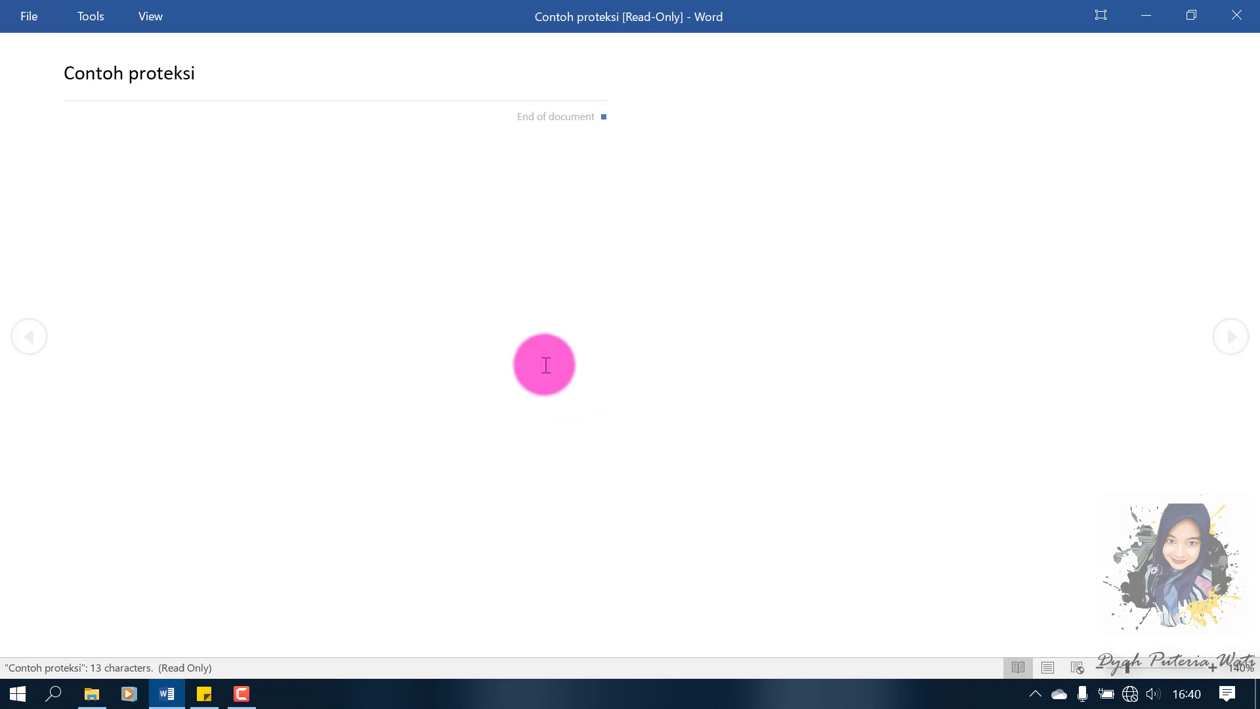
left_click_drag(63, 73, 195, 73)
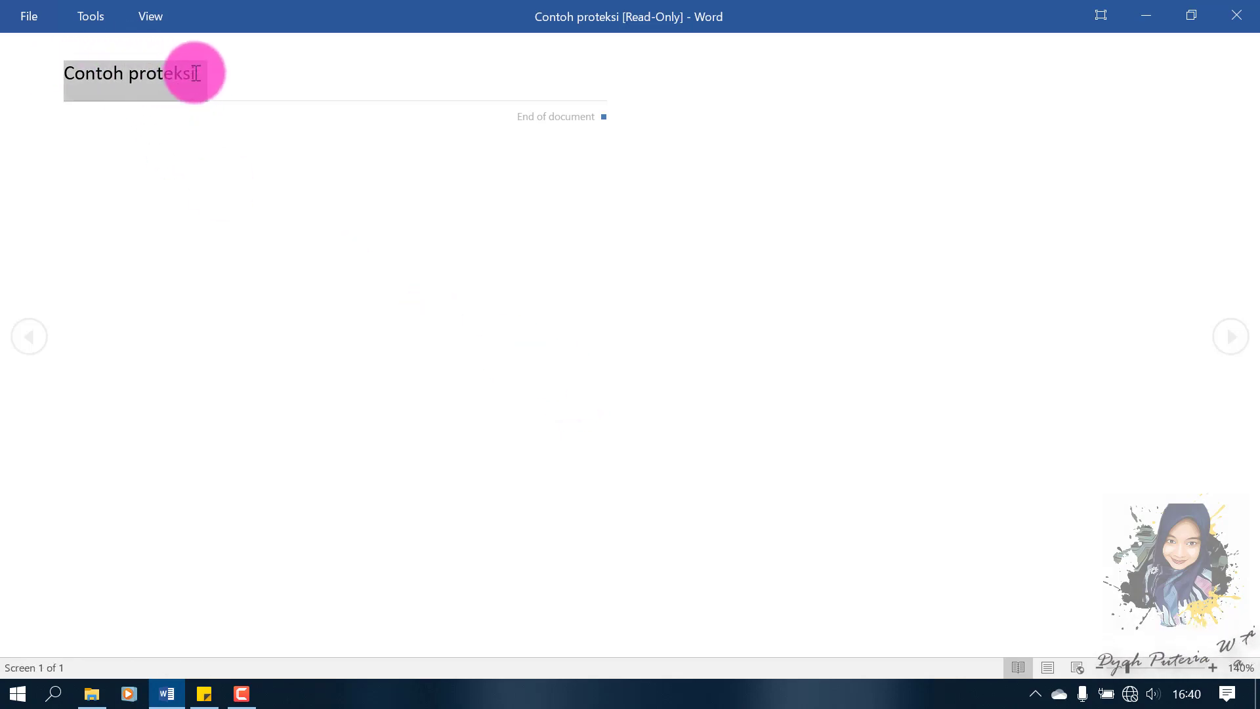
left_click(338, 273)
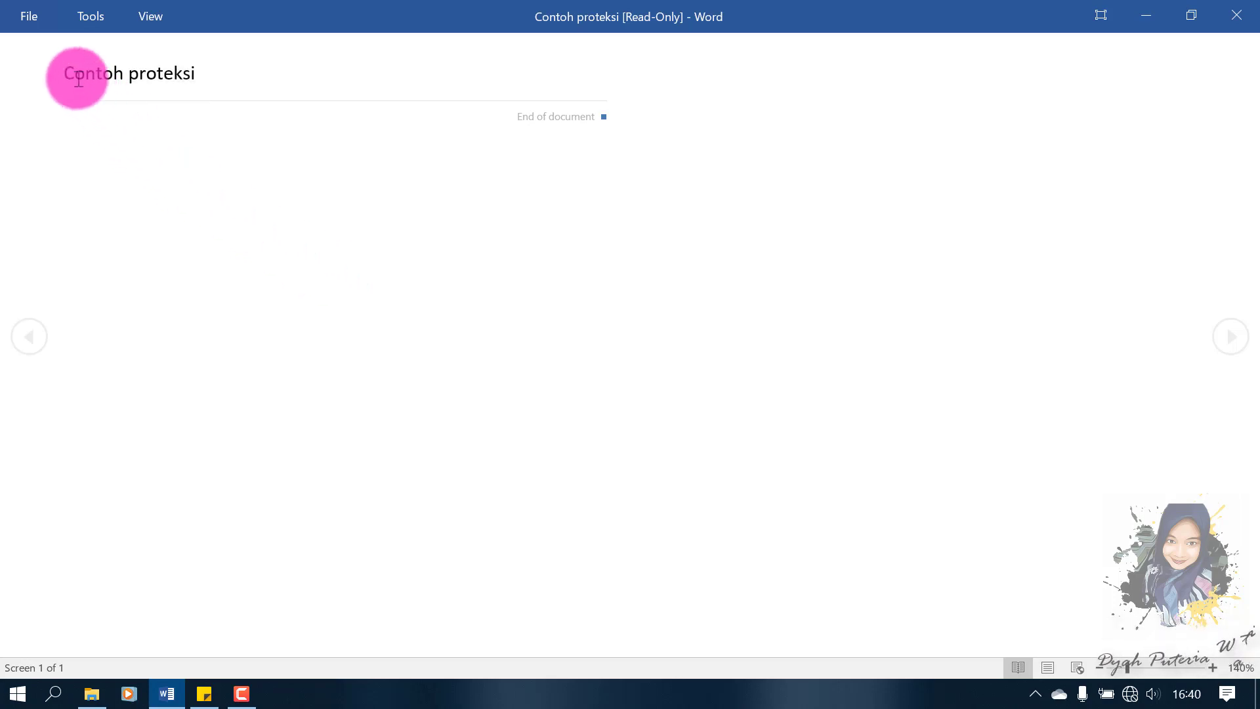
left_click_drag(66, 74, 252, 37)
left_click(303, 210)
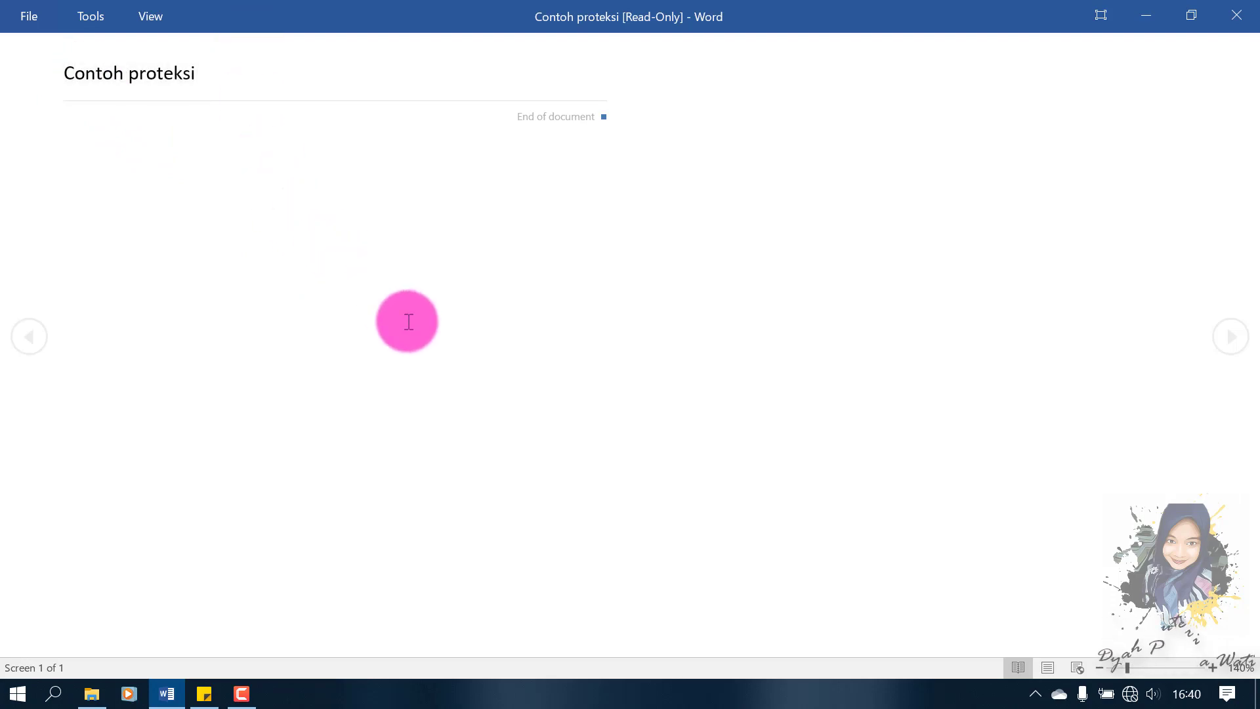